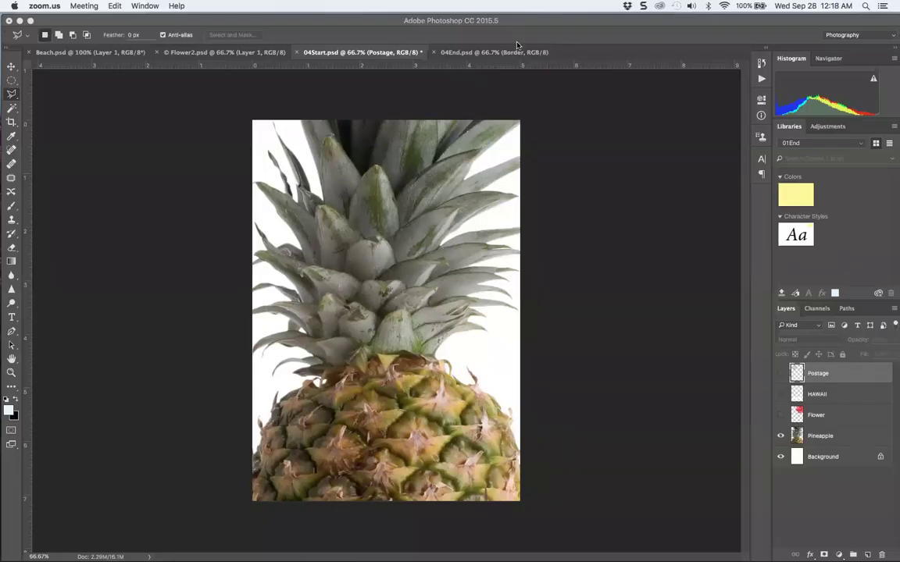
Step: Bring Photoshop forward and turn on Anti-alias for smooth selection edges
click(457, 98)
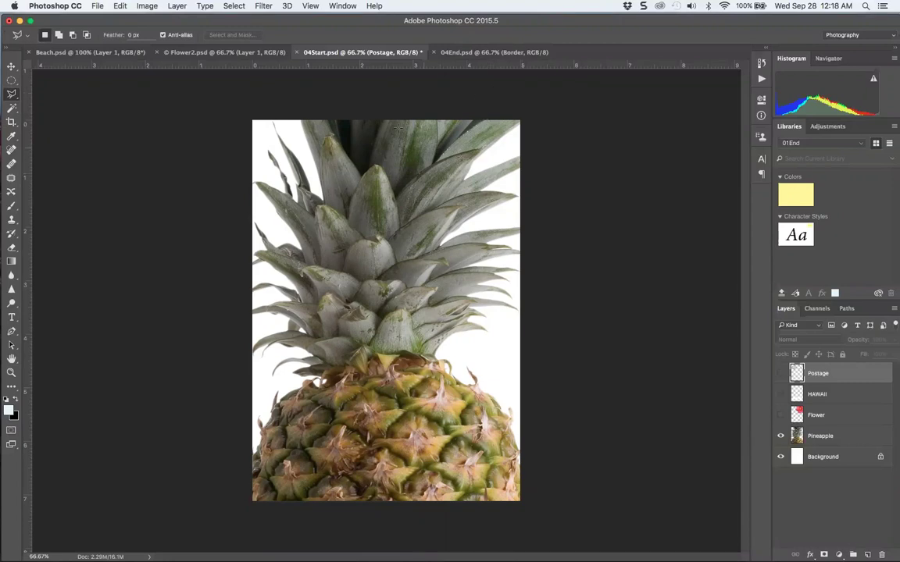
mouse_move(523, 22)
mouse_down()
mouse_move(526, 32)
mouse_move(527, 20)
mouse_up()
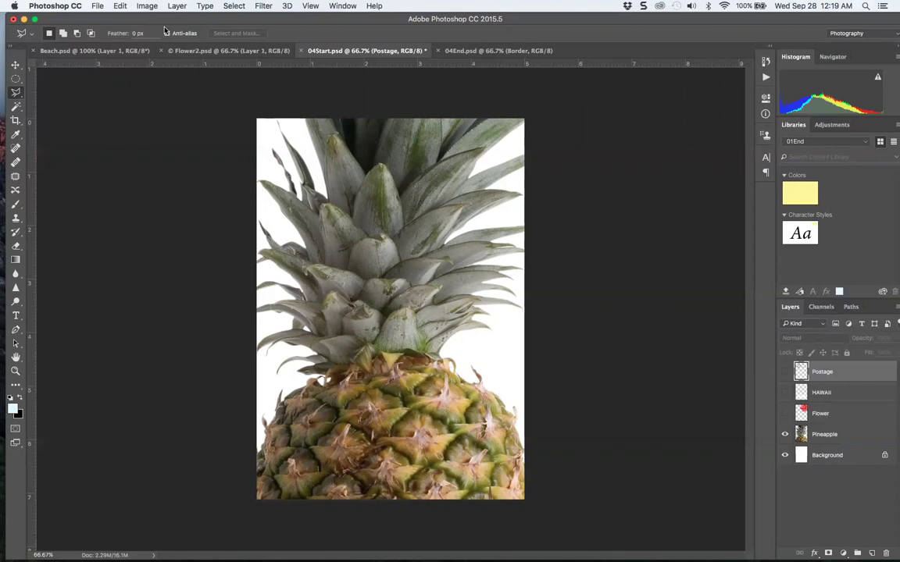
click(166, 33)
Step: Try an off-canvas Polygonal Lasso, dismiss the 'No pixels are selected' warning, and pick the Move tool
click(132, 83)
click(161, 93)
double_click(166, 81)
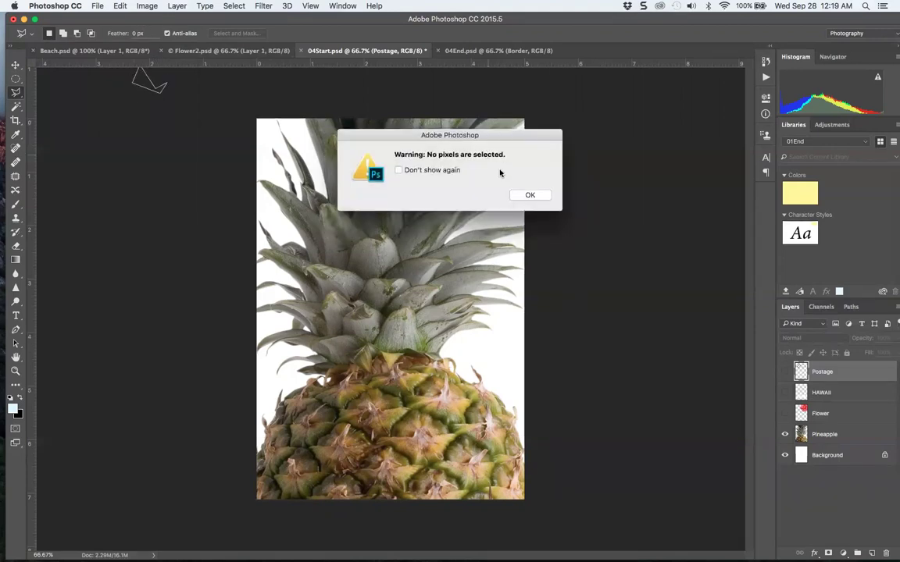
click(526, 193)
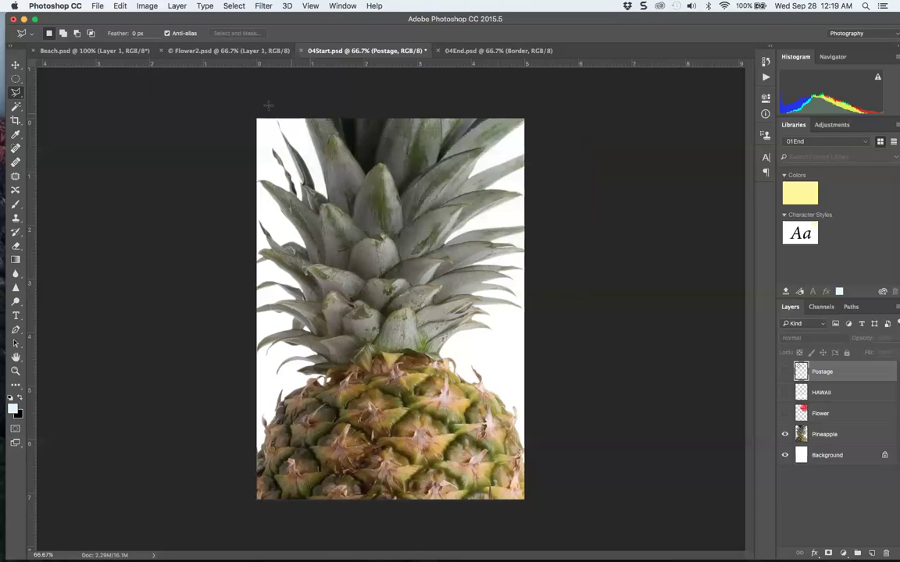
click(15, 64)
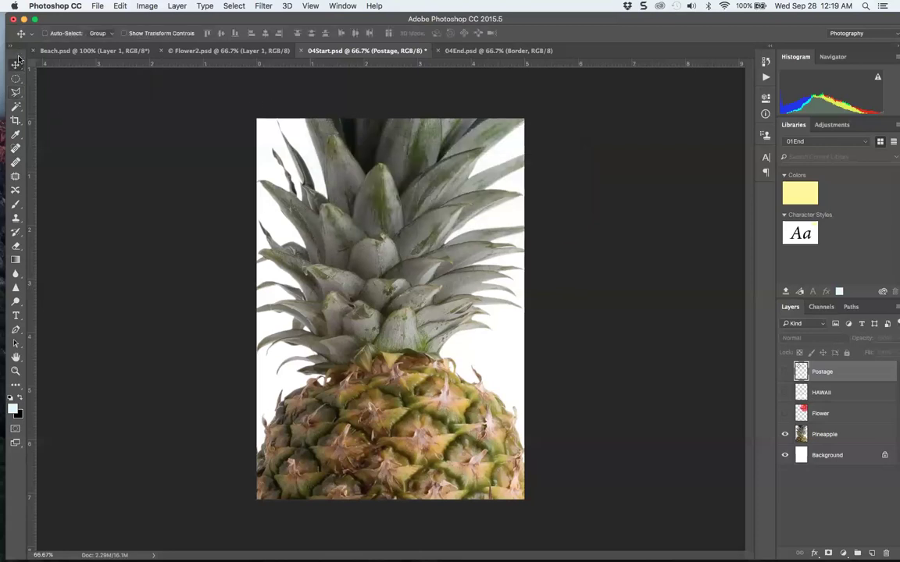
mouse_move(524, 18)
mouse_down()
mouse_move(521, 37)
mouse_move(520, 24)
mouse_up()
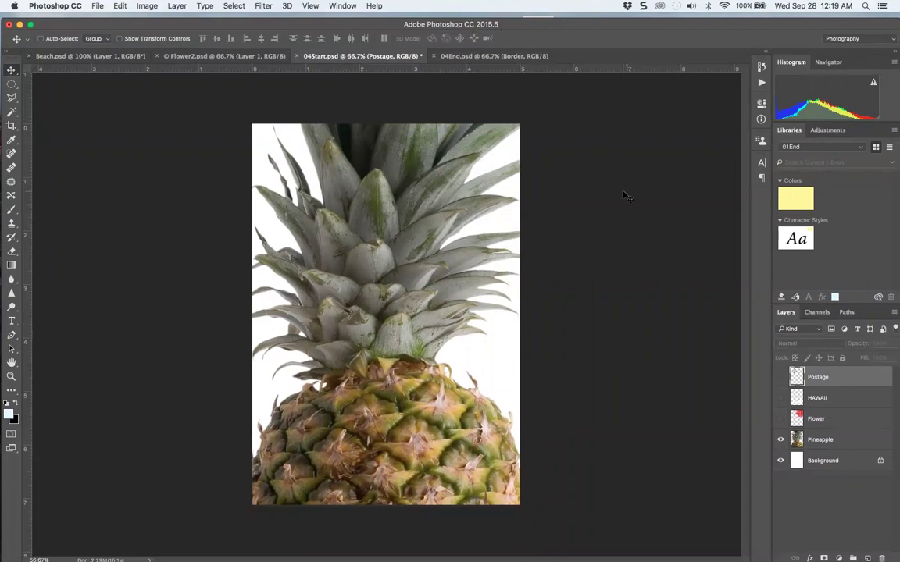
Step: Switch to the finished 04End.psd postcard document
click(472, 57)
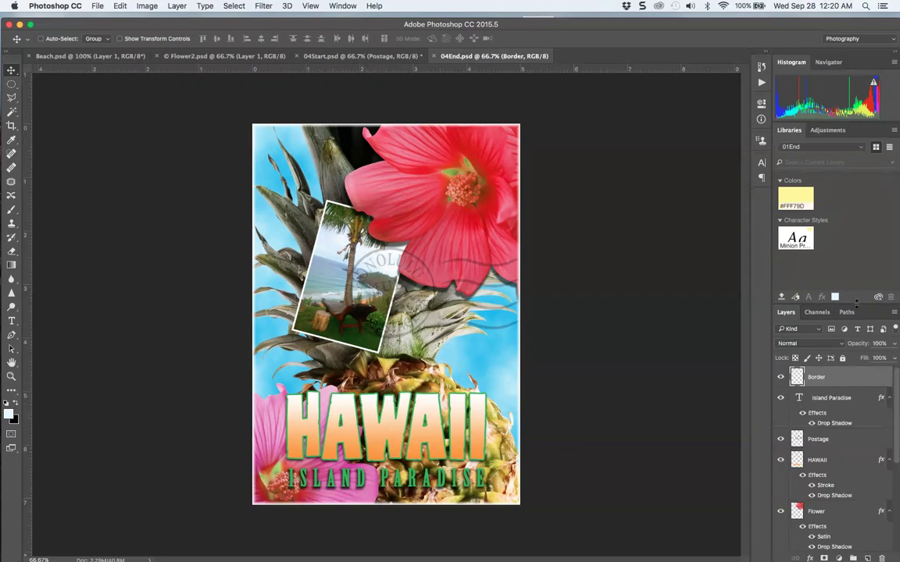
Step: Leave the workspace unchanged, then hide and reshow the white Border layer
click(886, 38)
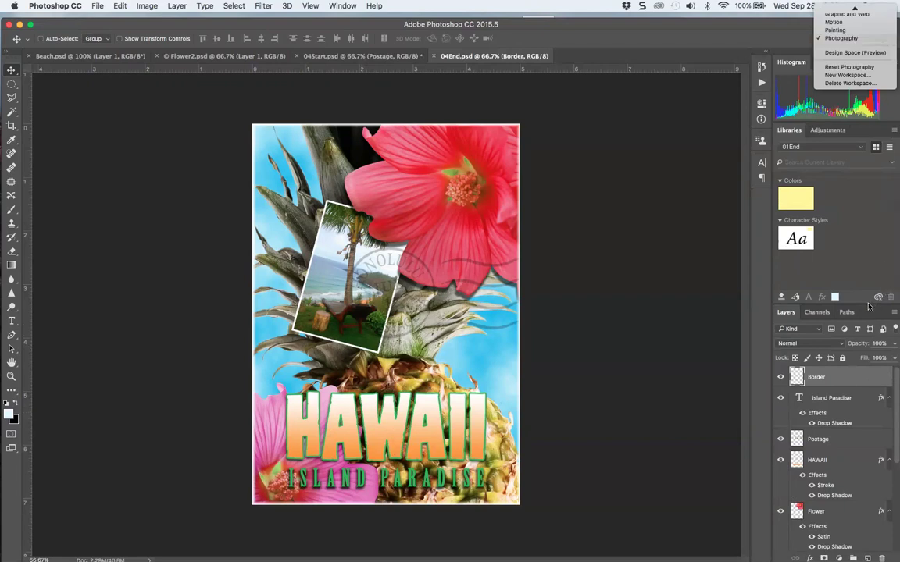
click(780, 274)
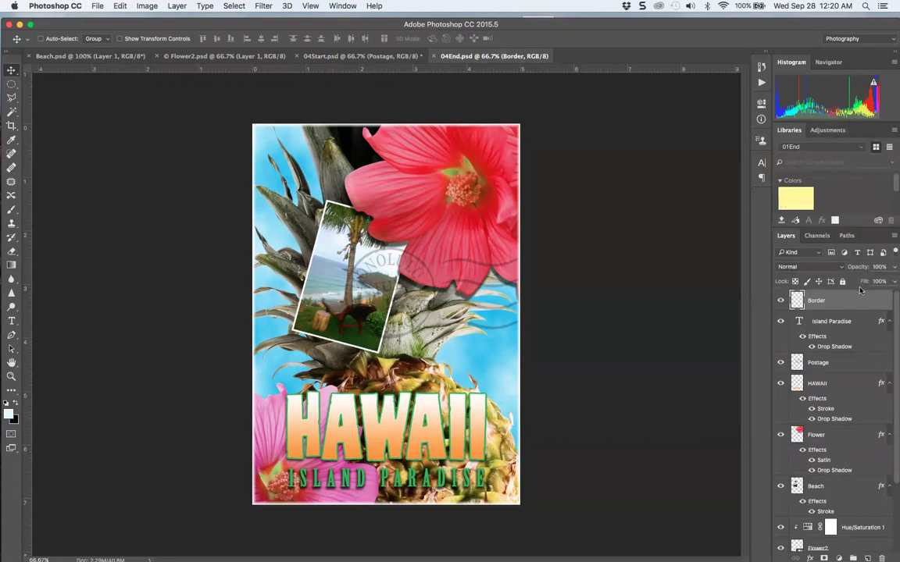
click(780, 301)
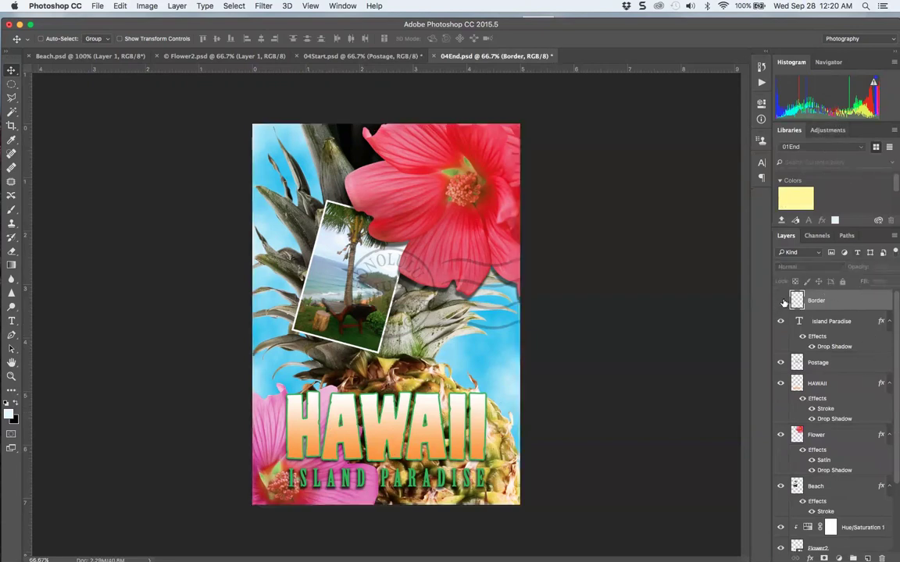
click(780, 300)
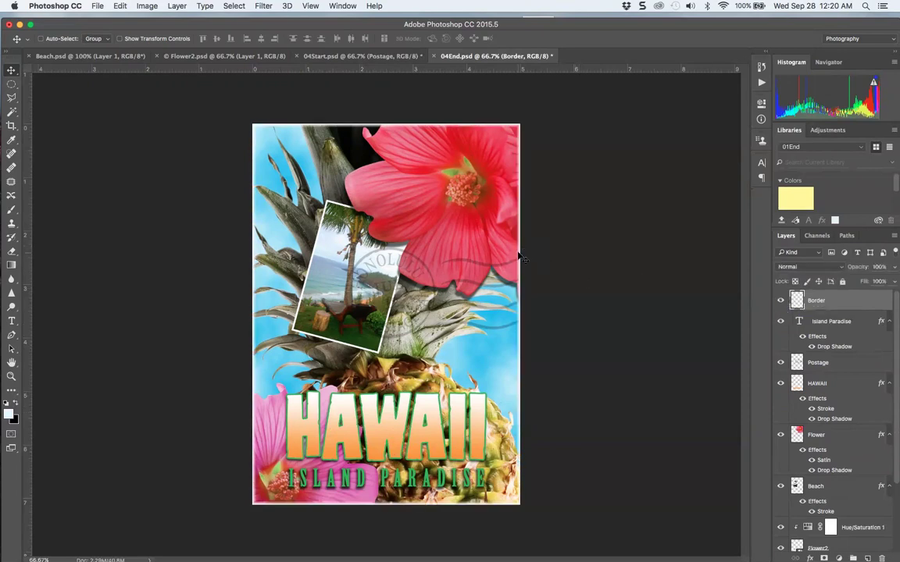
Step: Zoom in to inspect the right edge, fit the postcard on screen, and toggle ISLAND PARADISE off and on
key(super+plus)
key(super+plus)
key(super+plus)
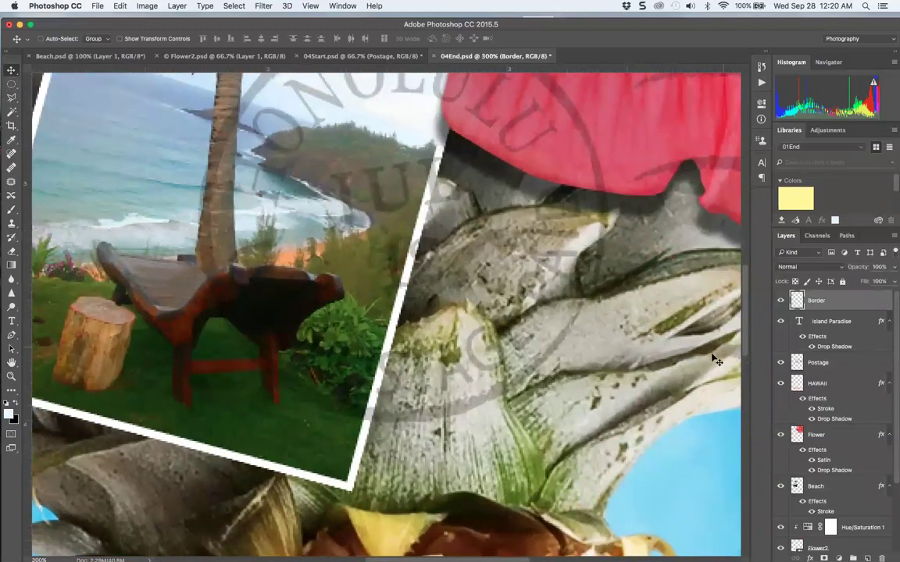
scroll(693, 363, right, 15)
scroll(468, 352, left, 3)
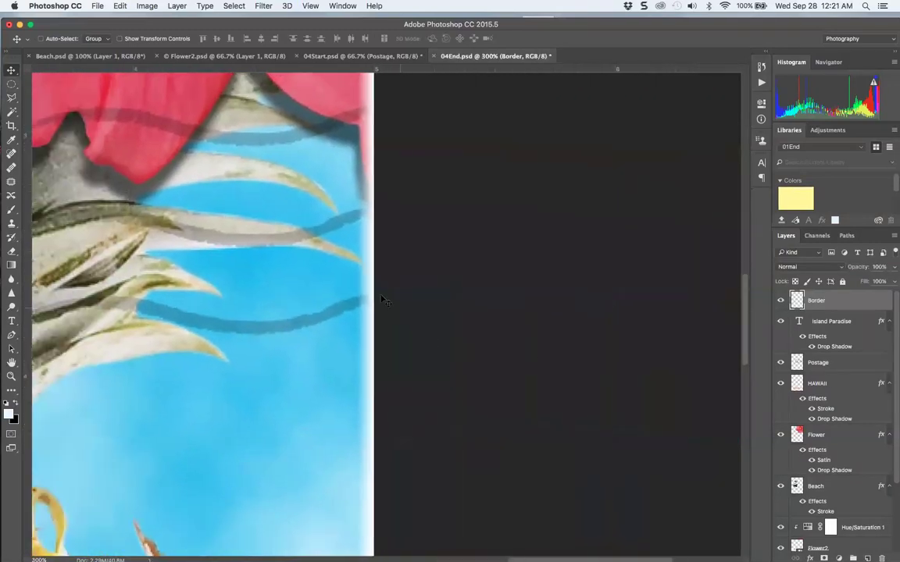
key(super+0)
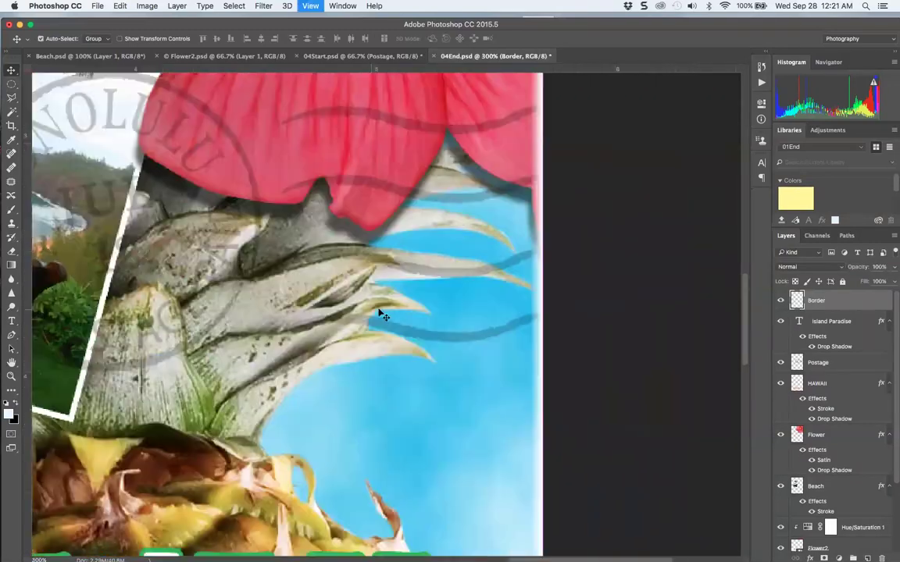
click(780, 321)
click(780, 323)
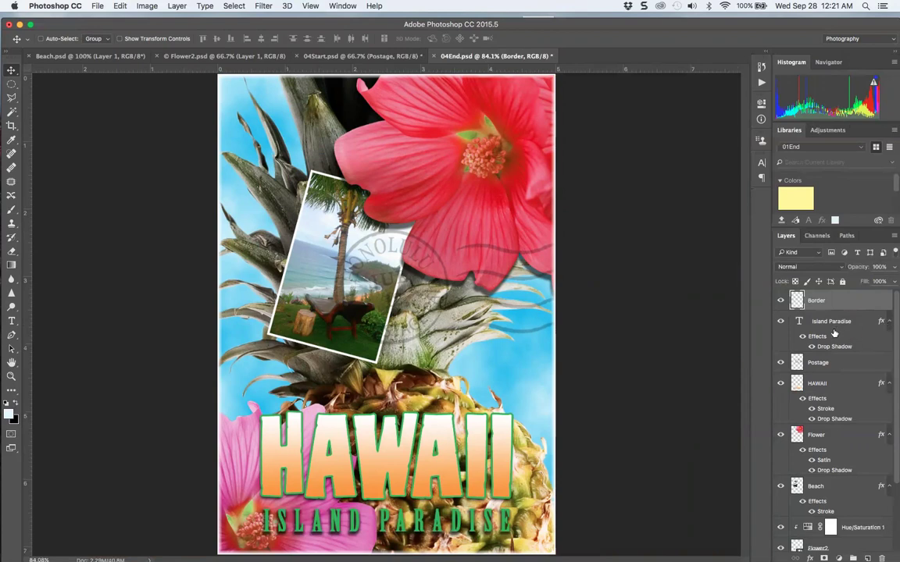
click(781, 363)
click(782, 364)
click(828, 363)
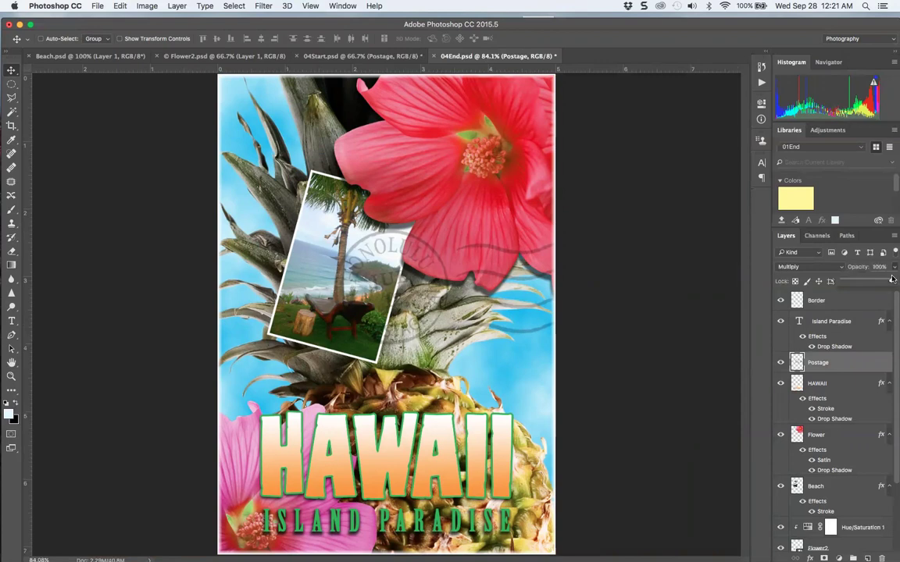
drag(857, 281, 892, 281)
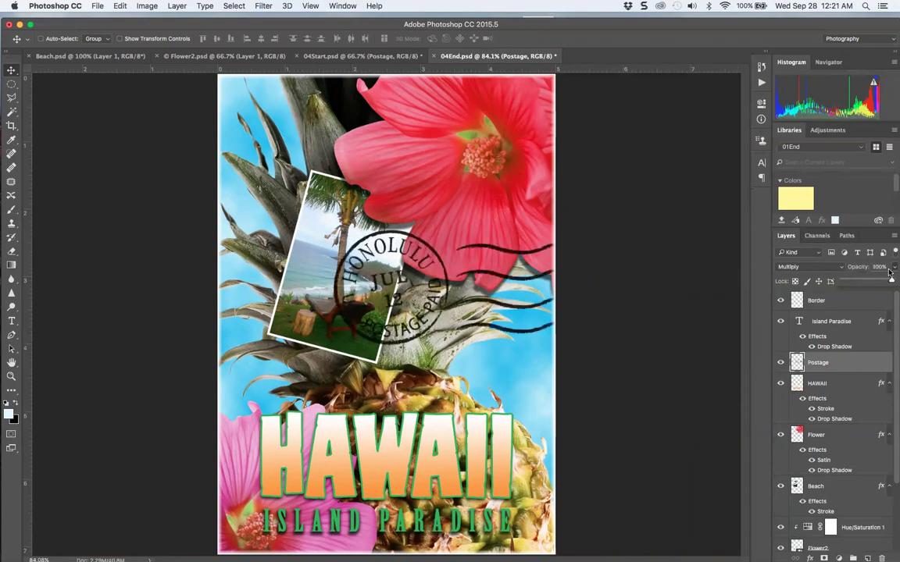
click(893, 268)
drag(891, 281, 864, 282)
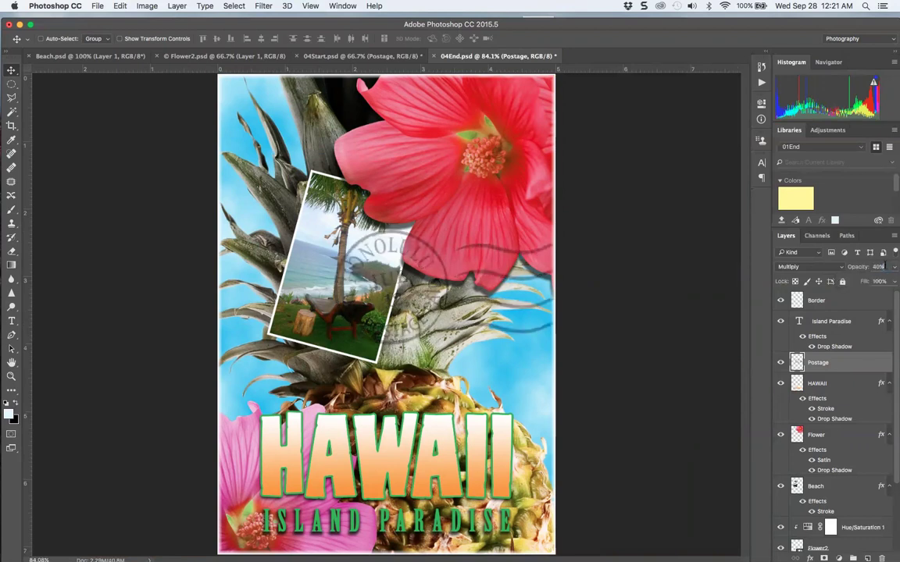
text(25)
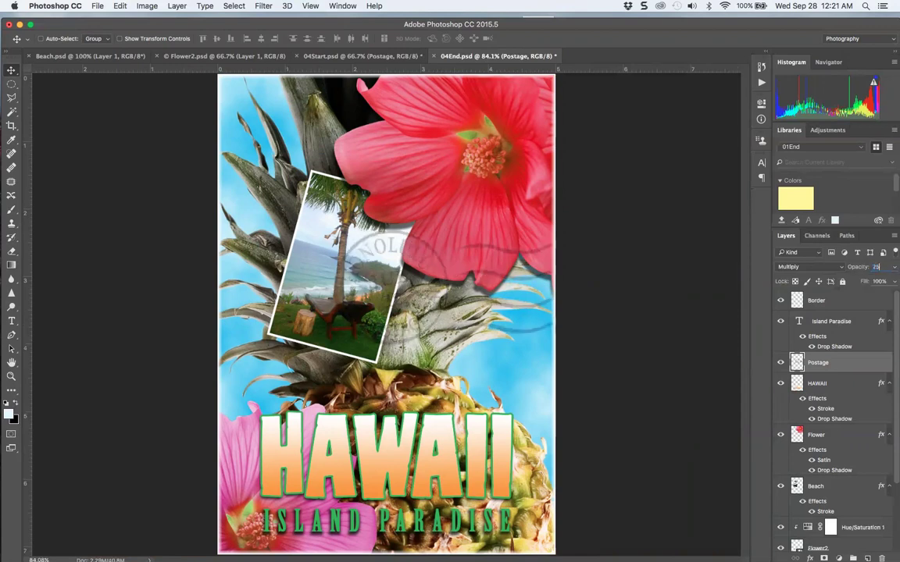
click(828, 383)
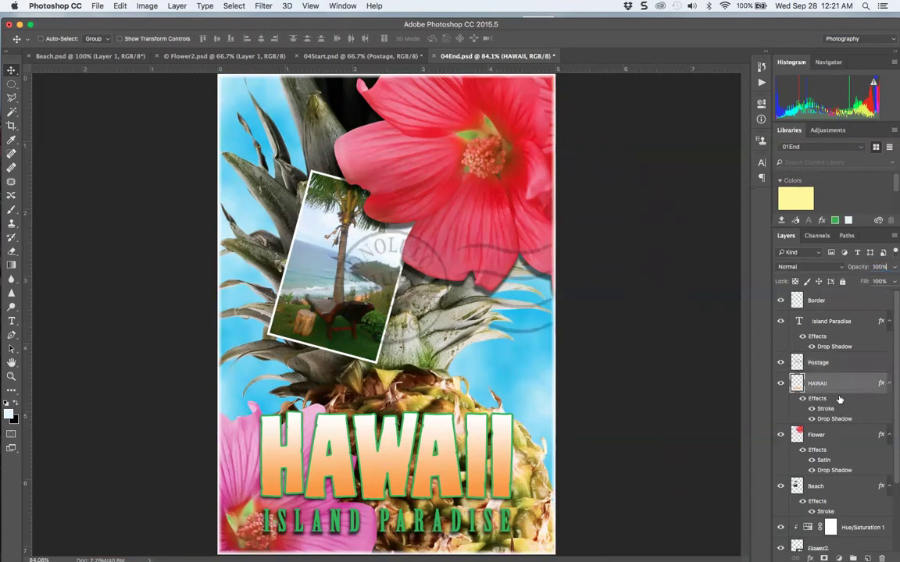
click(780, 383)
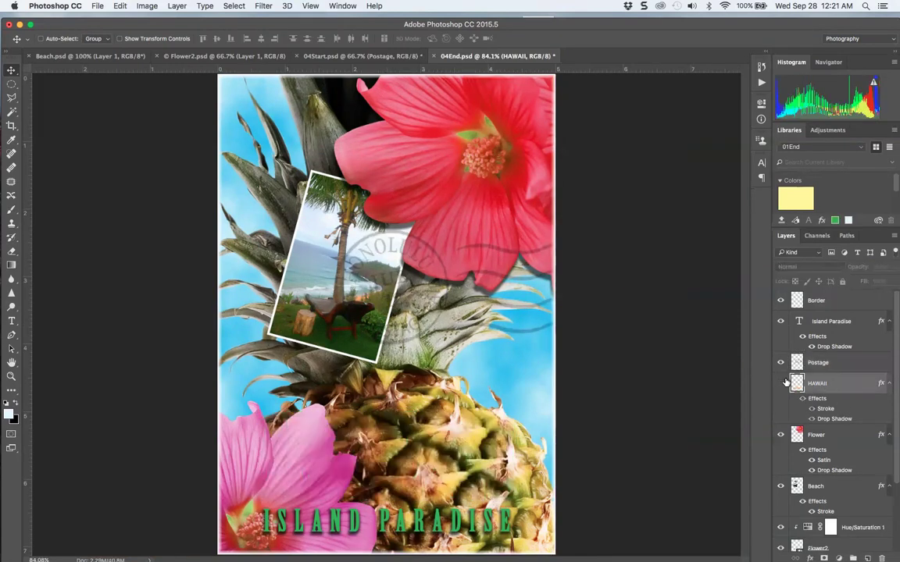
click(781, 383)
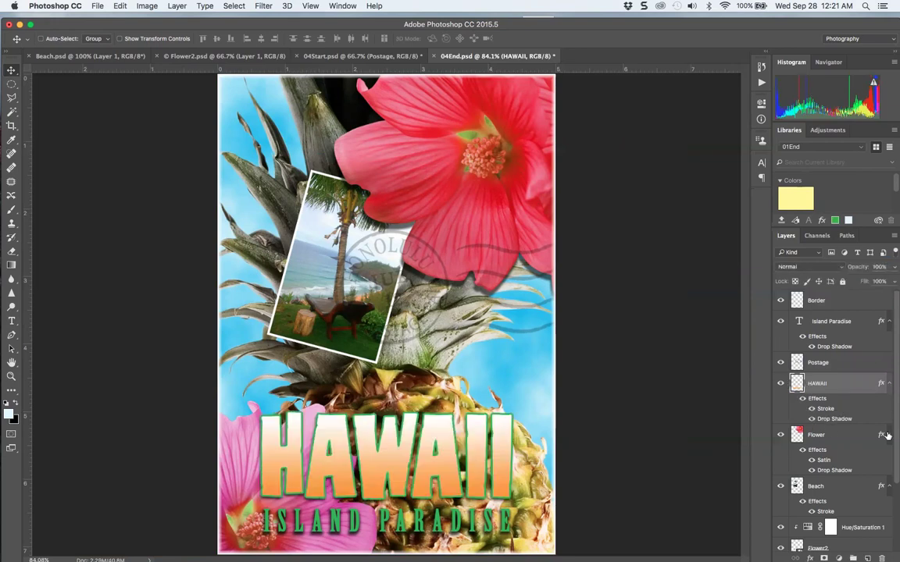
click(782, 434)
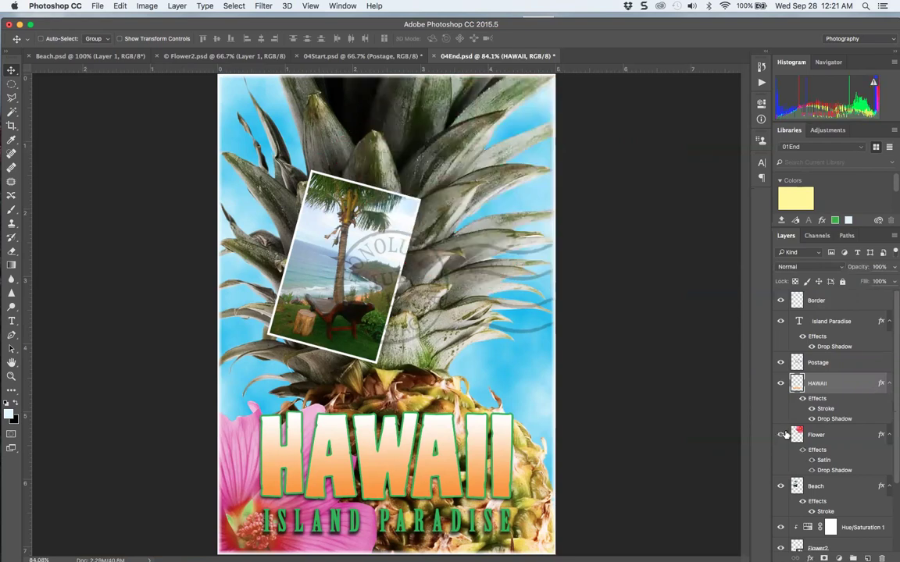
click(782, 434)
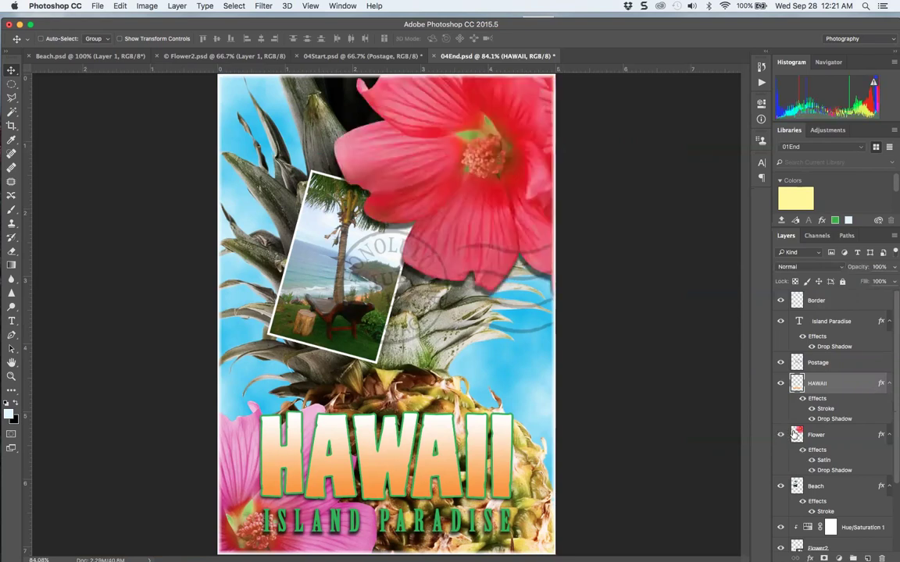
click(818, 493)
Step: Compare the beach photo, the flower's purple Hue/Saturation recolour, and the bottom-left pink flower by toggling each
click(780, 486)
click(780, 486)
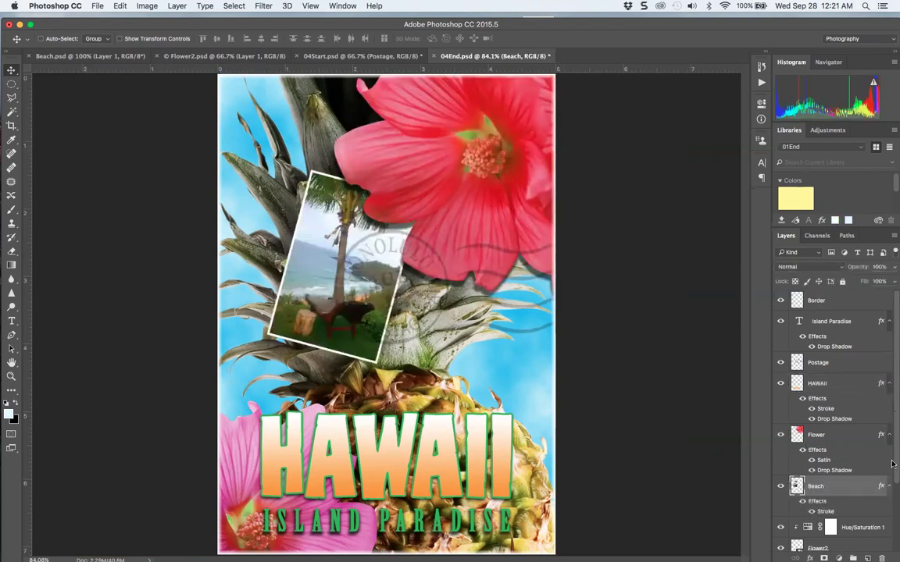
scroll(804, 367, down, 5)
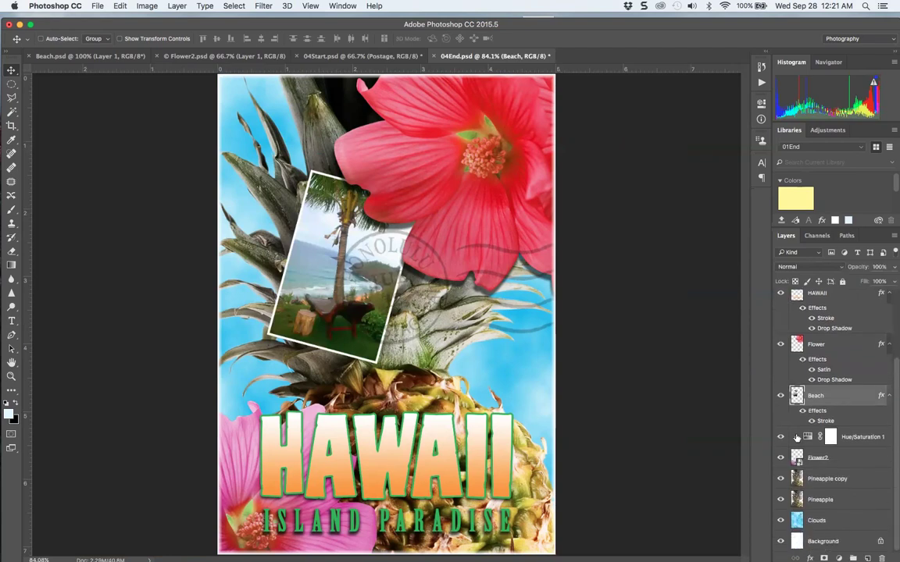
click(780, 436)
click(780, 436)
click(780, 436)
click(780, 437)
click(781, 437)
click(781, 437)
click(780, 458)
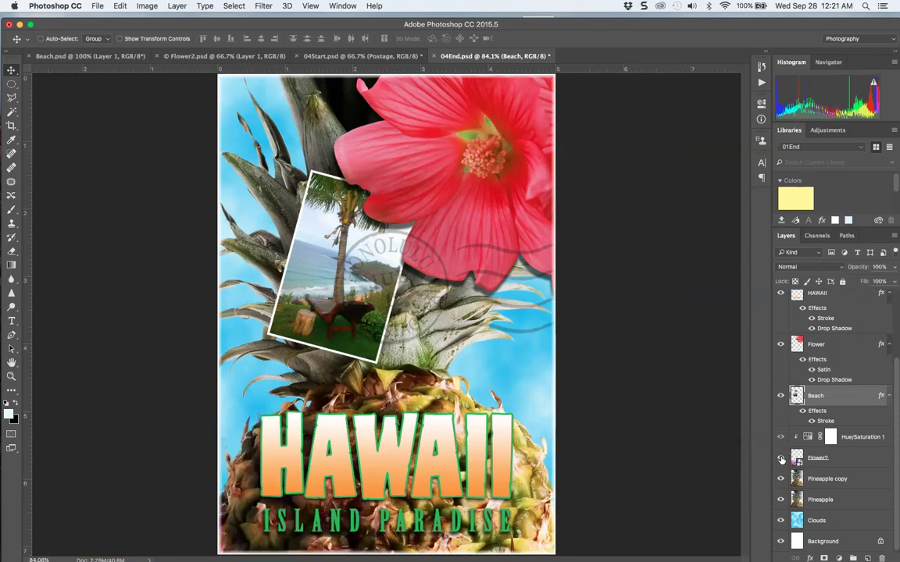
click(780, 458)
Step: Toggle the Pineapple copy and Pineapple layers to compare the crown's darkness
click(780, 479)
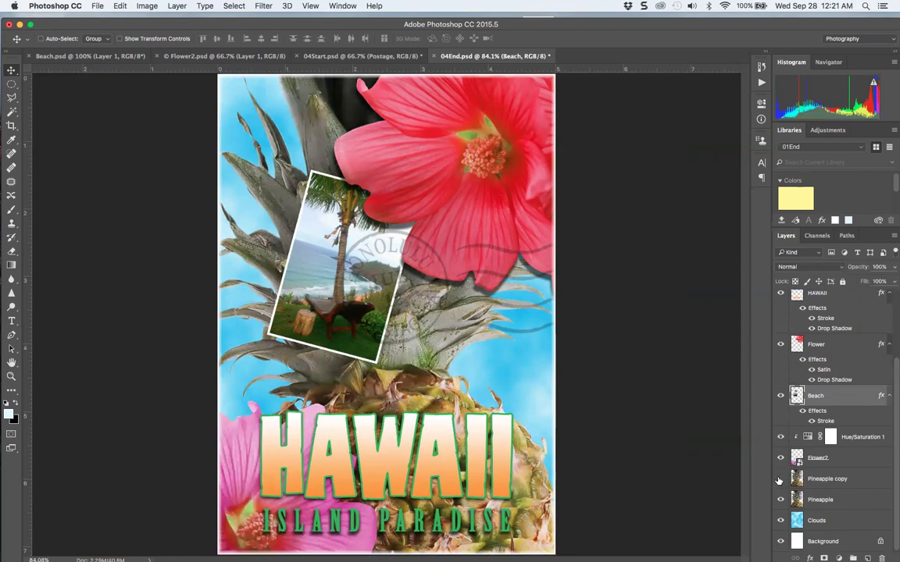
click(779, 480)
click(780, 480)
click(780, 479)
click(779, 480)
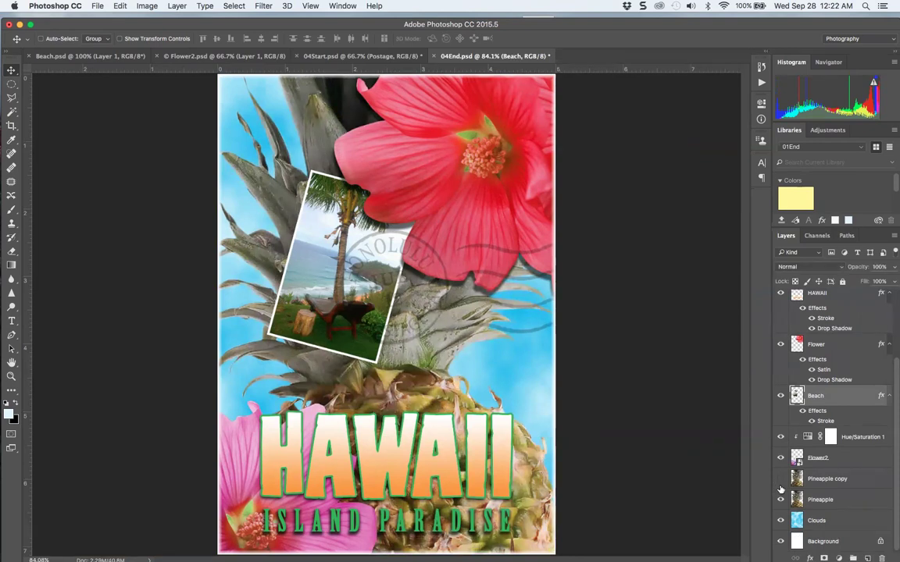
click(779, 498)
click(780, 498)
click(780, 479)
click(780, 478)
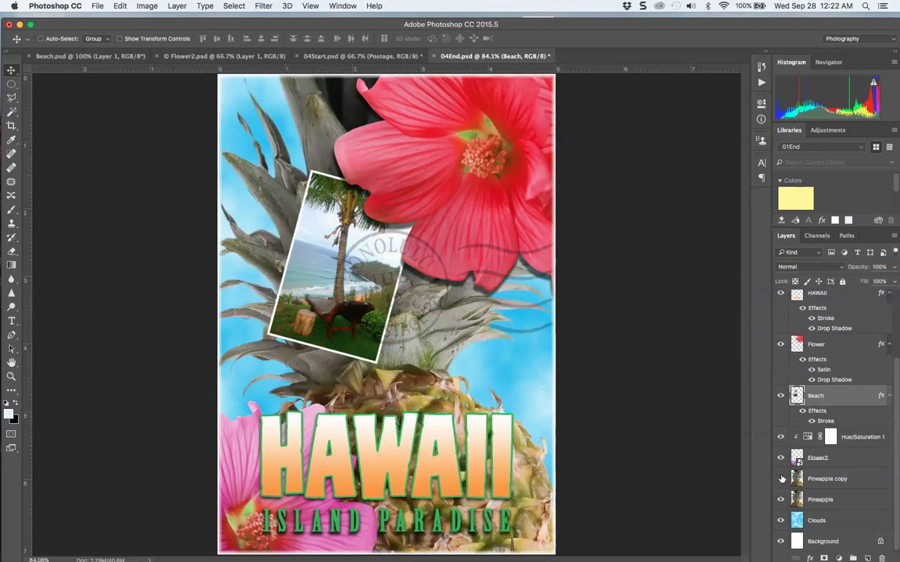
Step: Toggle the blue Clouds sky off and on, then leave Pineapple copy hidden for a lighter crown
click(781, 520)
click(780, 520)
click(780, 521)
click(780, 521)
scroll(804, 332, up, 5)
mouse_move(780, 300)
mouse_down()
mouse_move(781, 546)
mouse_move(781, 296)
mouse_up()
scroll(892, 304, down, 5)
click(781, 479)
click(780, 480)
click(780, 478)
click(780, 478)
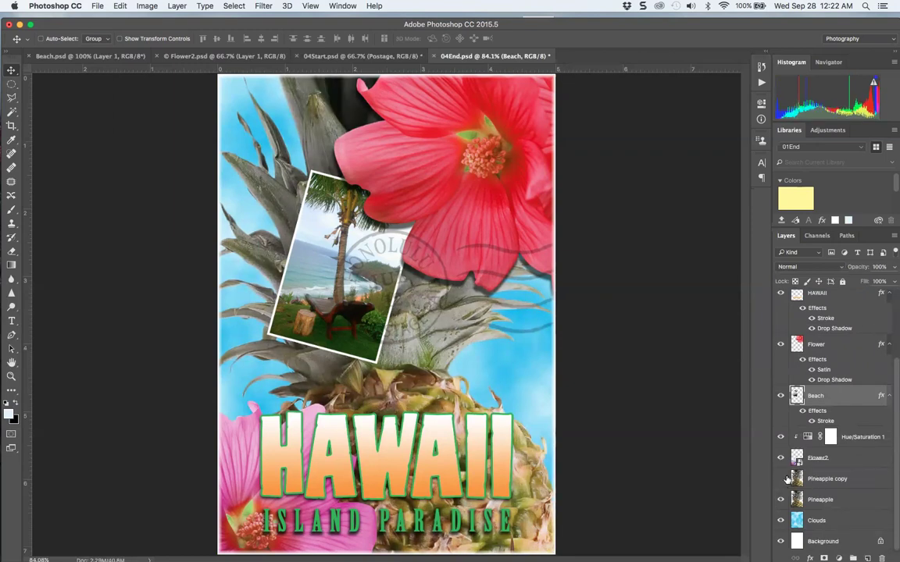